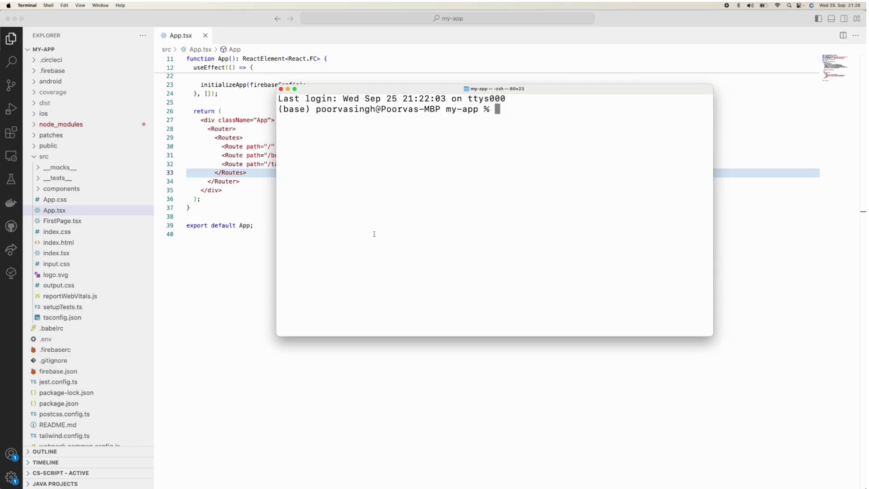
- Wrap the /tailwind Route on App.tsx line 32 in a JSX comment and save the file
left_click(260, 192)
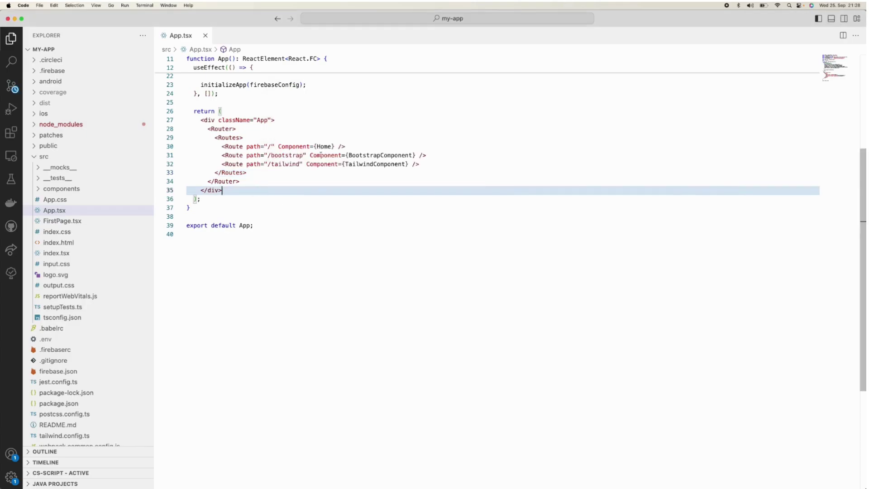
left_click(306, 164)
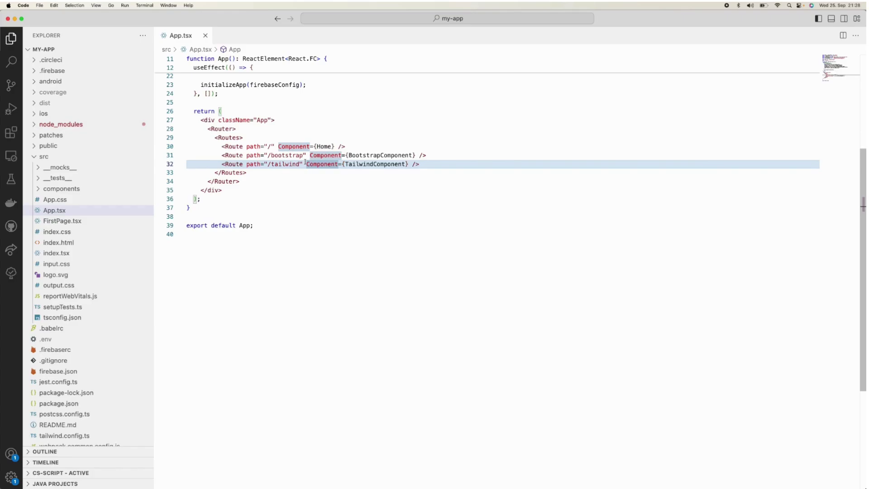
key("super+slash")
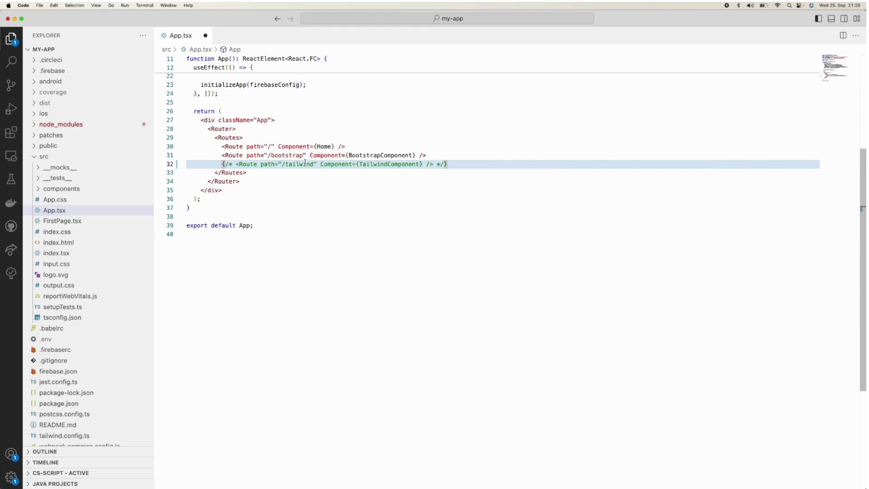
key("super+s")
- Stash the working changes in my-app under the name 'test-stash'
key("super+shift+c")
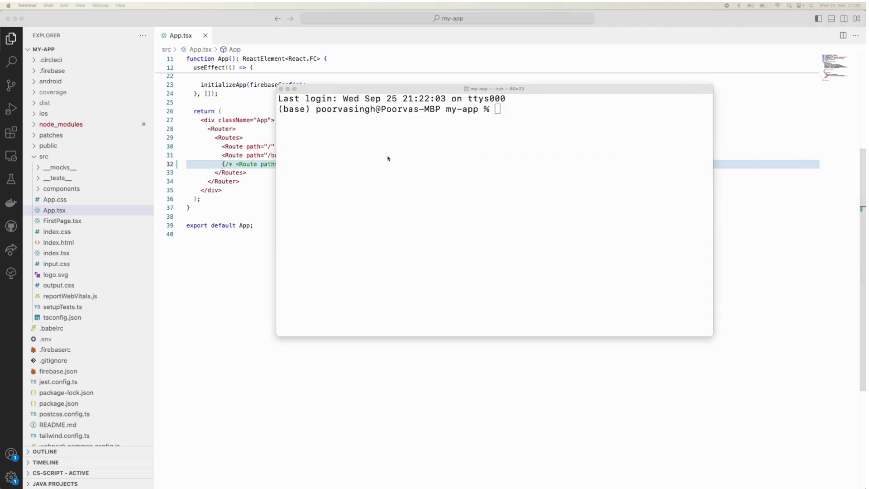
type("git ")
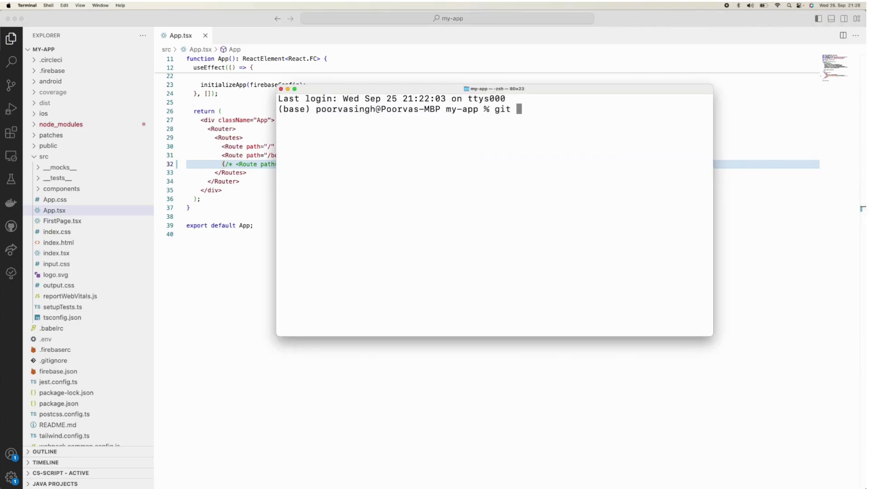
type("s")
type("tash save ")
type(". \"")
type("test-sta")
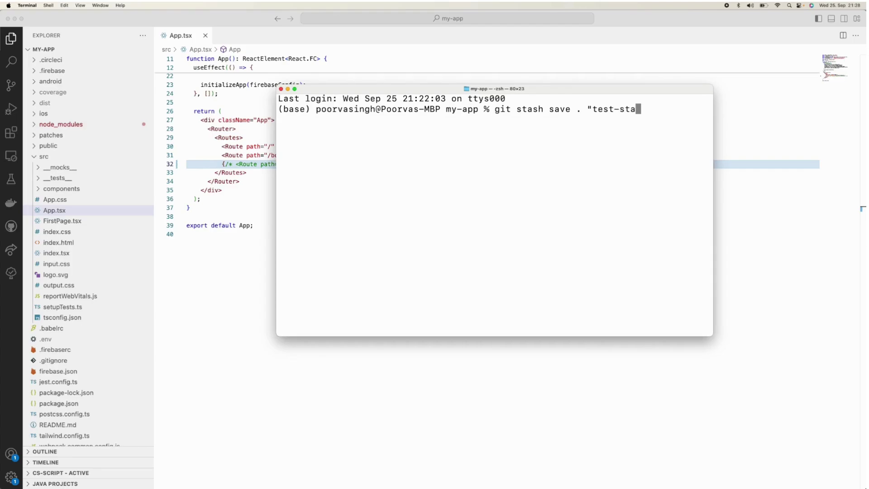
type("sh\"")
key("Return")
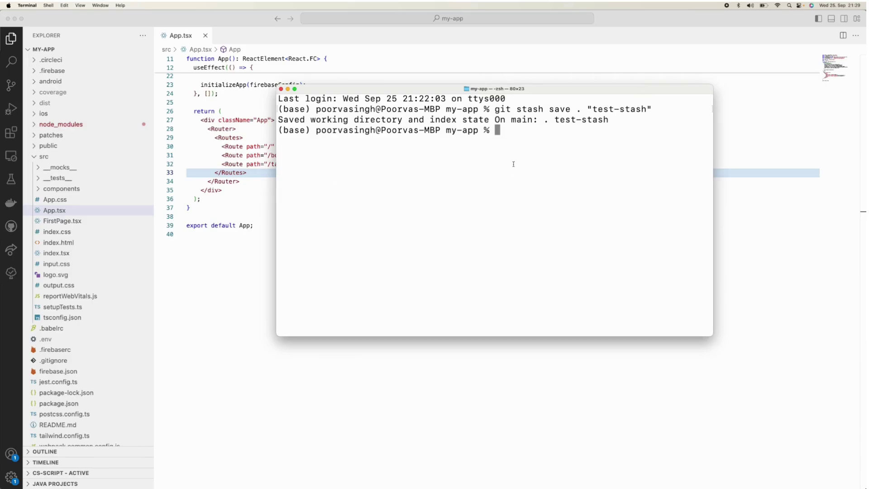
type("git ")
type("stash ")
type("show ")
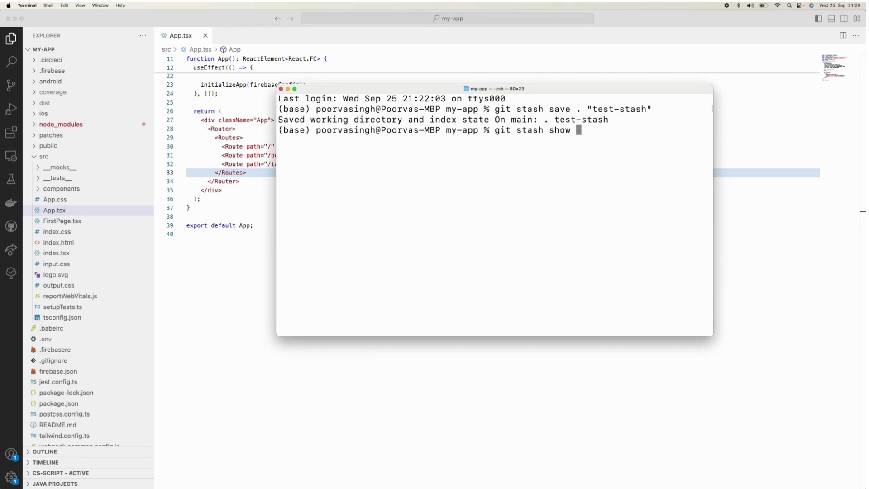
type("\"sta")
type("sh")
type("@")
type("{0")
type("}")
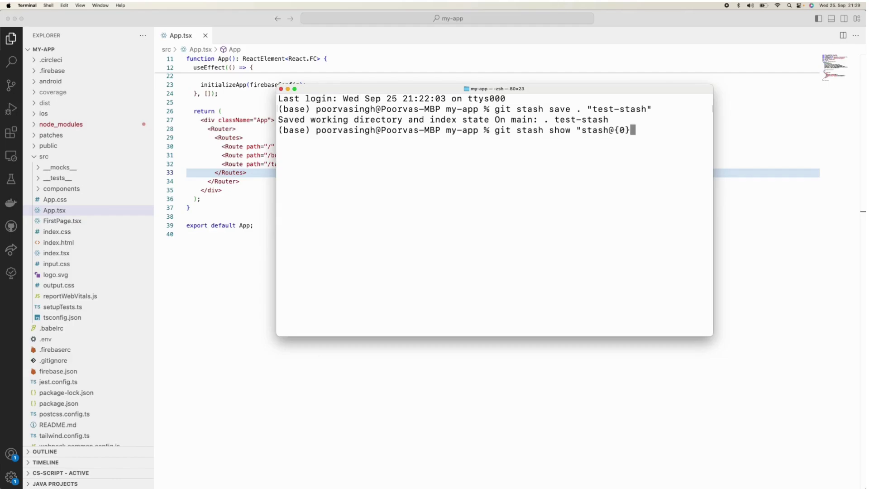
type(" -p ")
type("> ")
type("ch")
type("anges.pa")
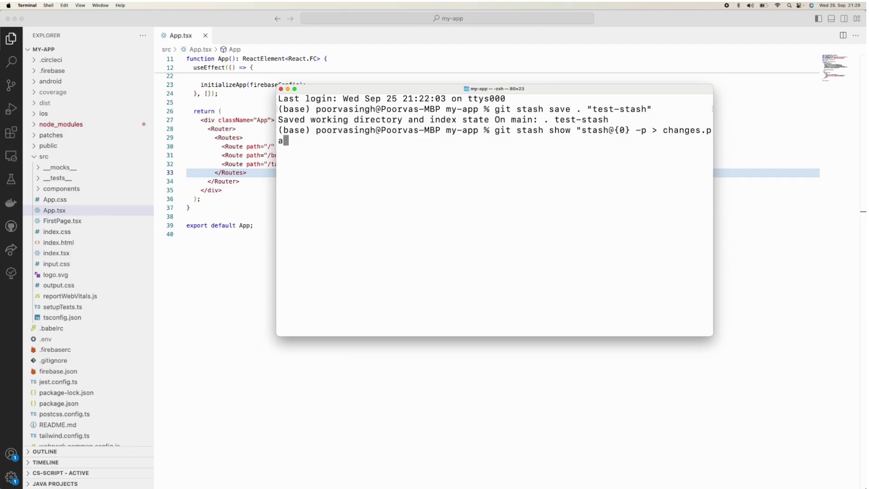
type("tch")
- Add the missing closing quote after stash@{0}, widen the terminal, and run the export to changes.patch
left_click_drag(494, 130, 575, 130)
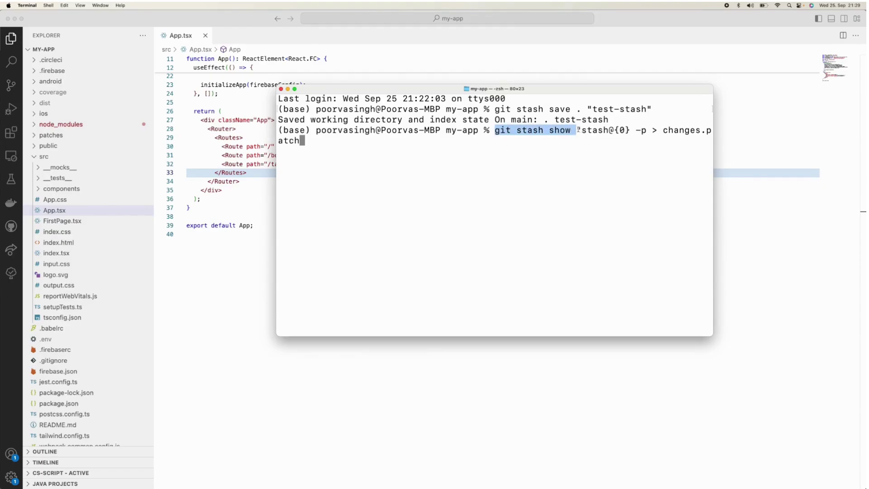
left_click(578, 130)
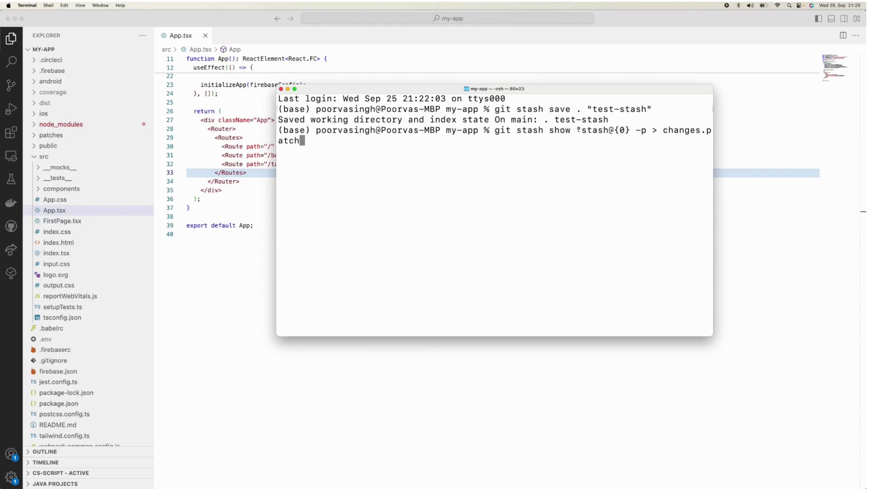
key("Left")
key("Left")
key("Left")
key("Left")
key("Left")
key("Left")
key("Left")
key("Left")
key("Left")
key("Left")
key("Left")
key("Left")
type("\"")
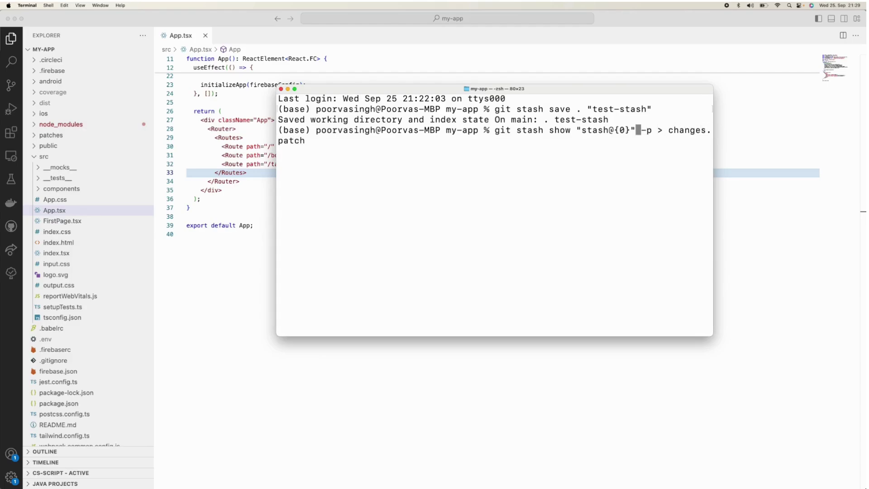
key("Right")
key("Right")
key("Right")
key("Right")
key("Right")
key("Right")
key("Right")
left_click_drag(712, 334, 761, 356)
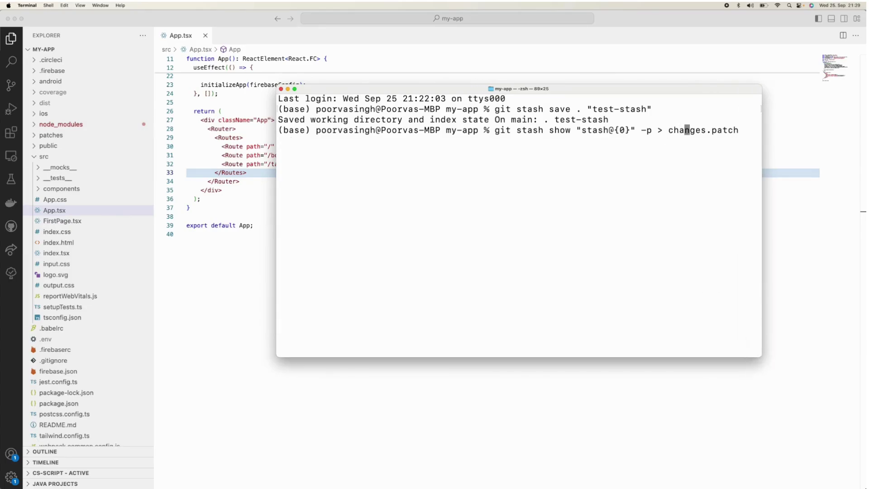
key("Return")
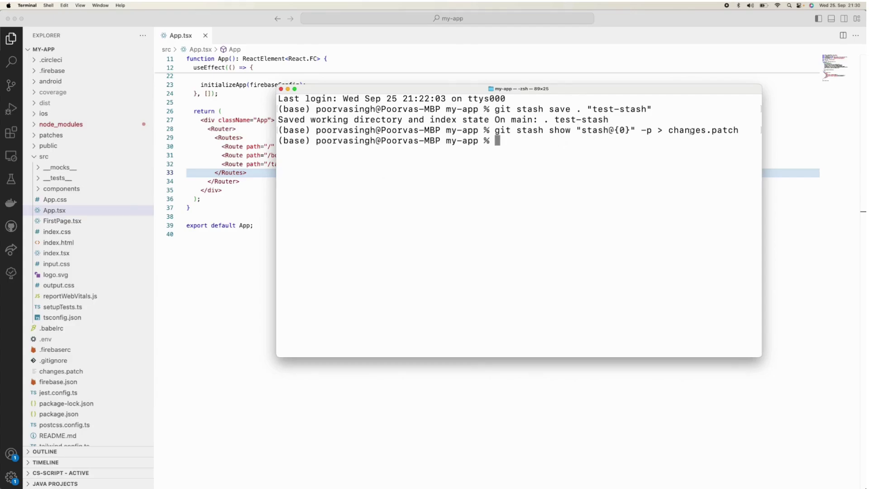
- List the project folder with ls to confirm changes.patch is there
left_click_drag(669, 131, 754, 130)
left_click(668, 154)
type("ls")
key("Return")
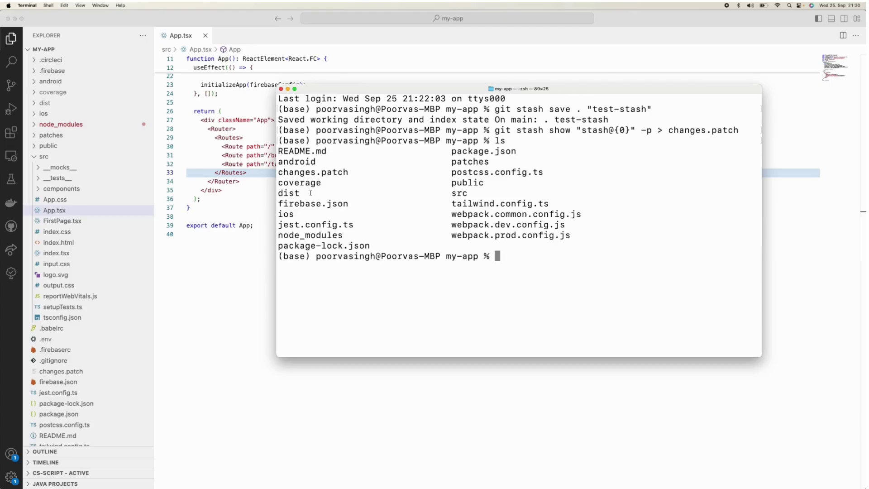
left_click_drag(349, 172, 267, 171)
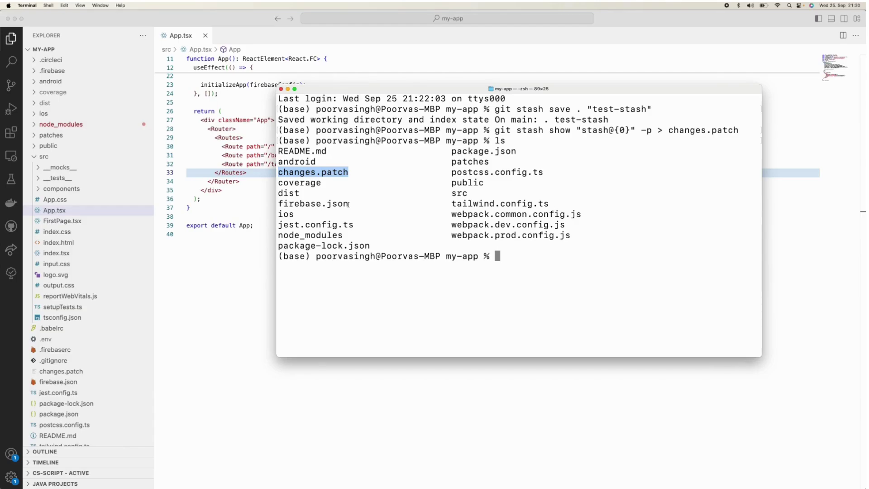
type("git ")
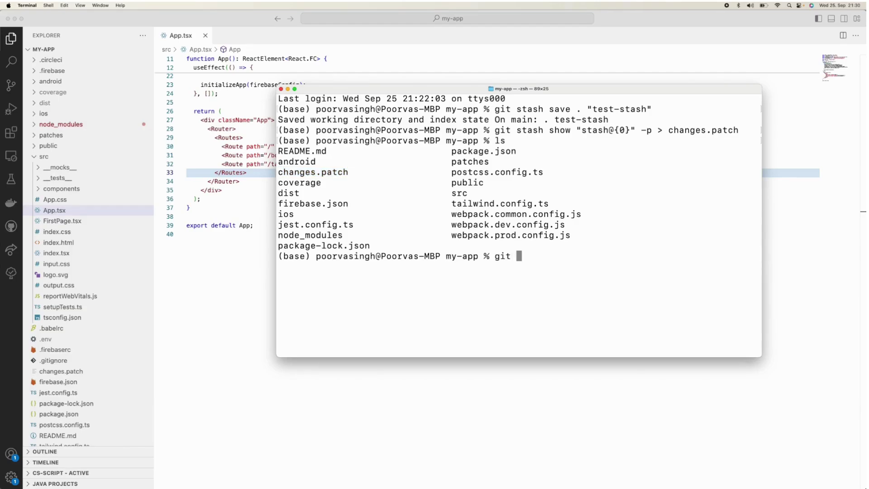
type("apply ")
type("changes.")
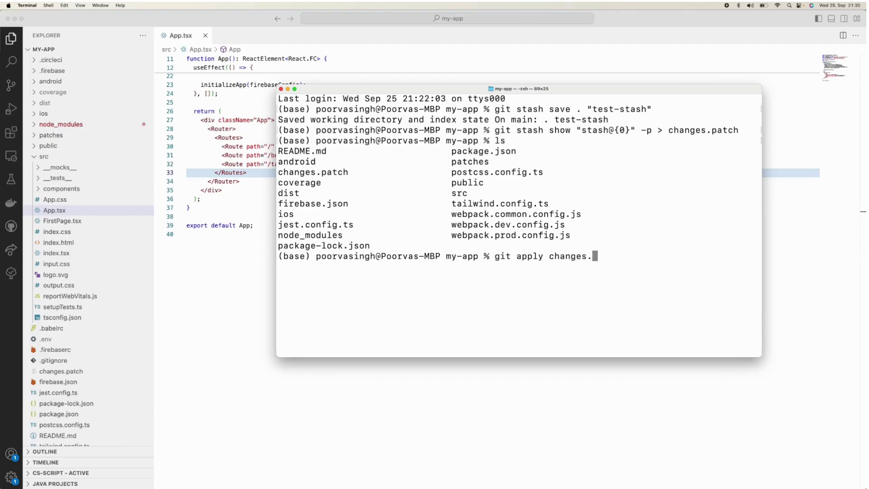
type("patch")
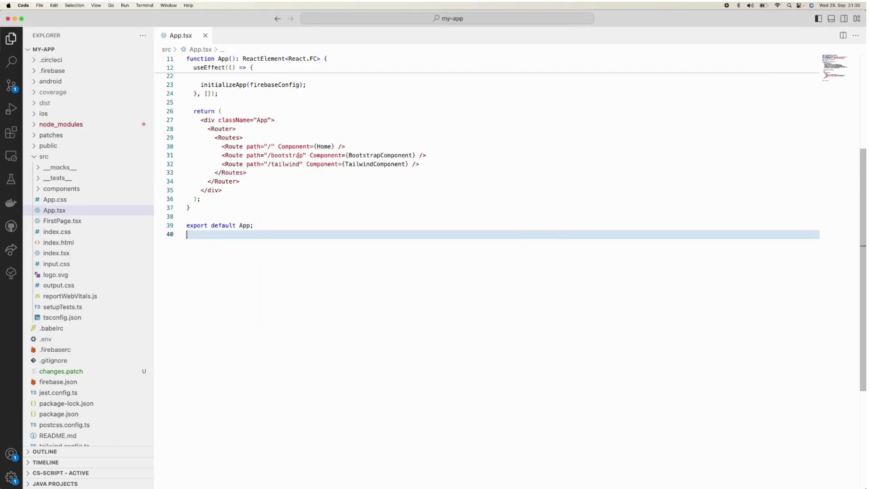
- Run git apply changes.patch and check the tailwind Route on App.tsx line 32
left_click_drag(222, 163, 458, 163)
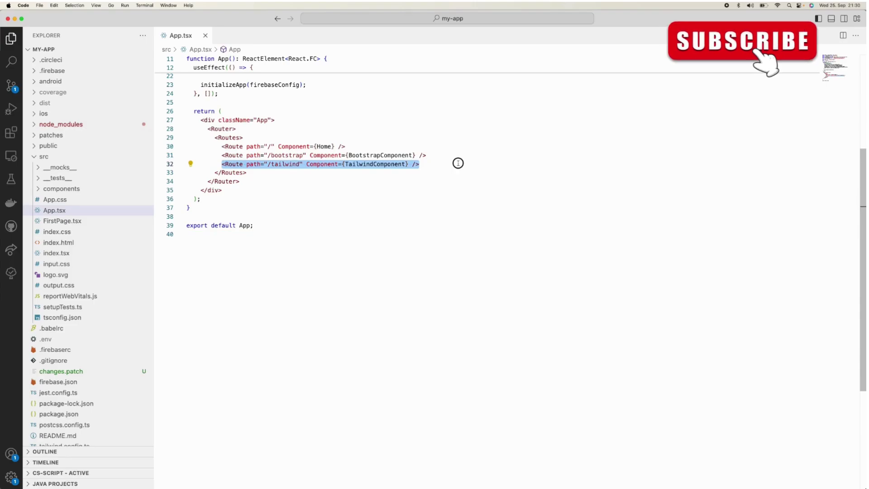
key("super+Tab")
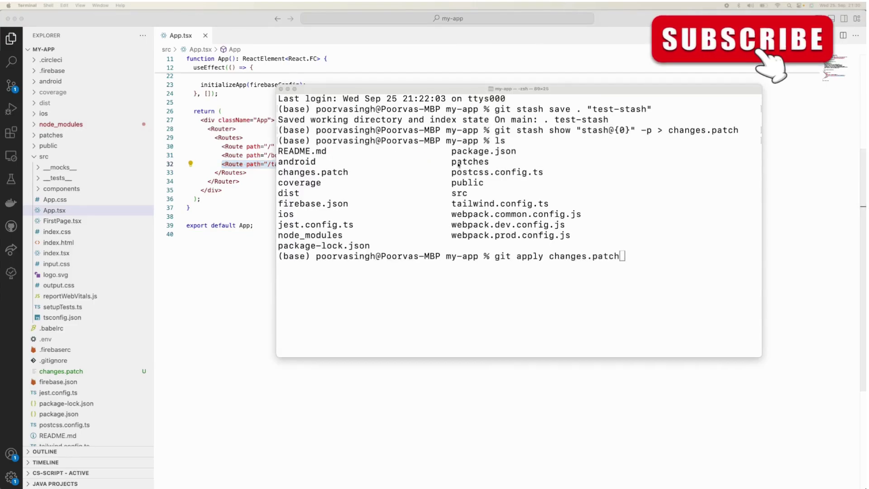
key("Return")
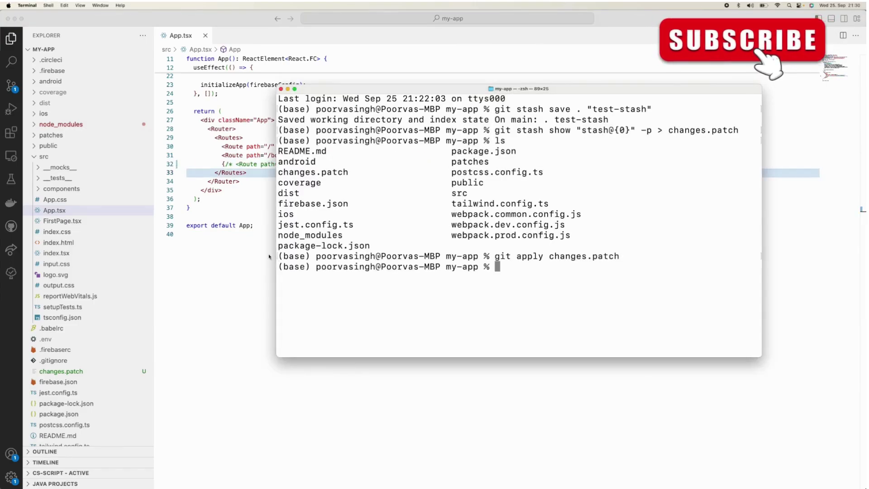
left_click(216, 245)
double_click(299, 164)
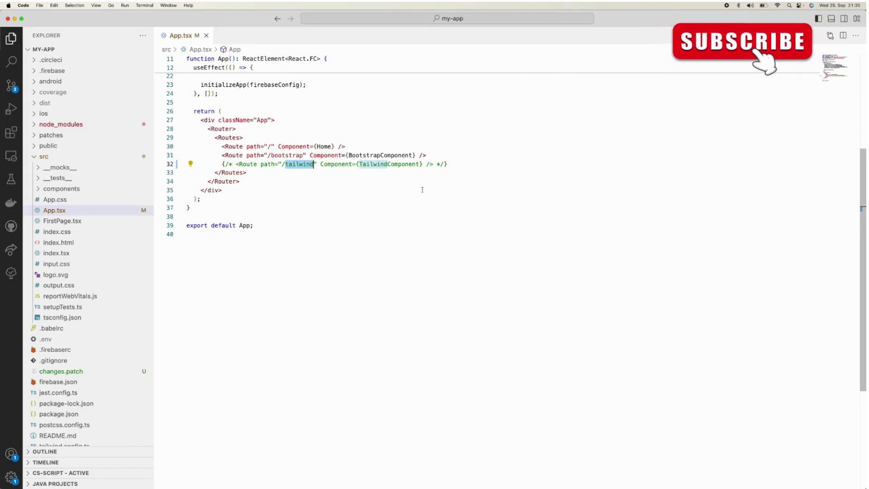
- Clear the 'tailwind' word selection in App.tsx
left_click(463, 161)
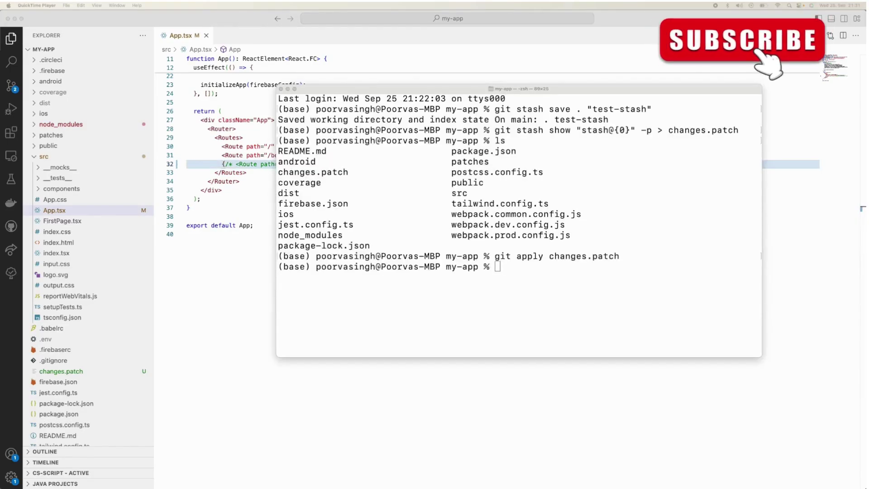